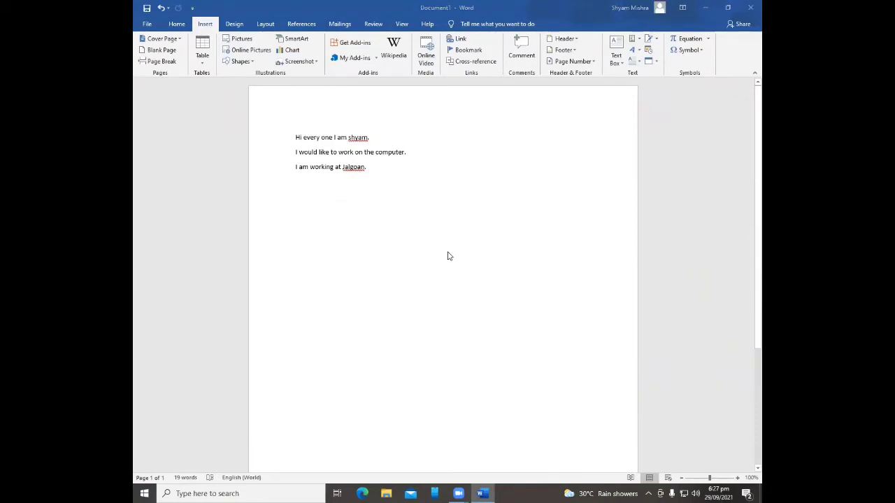
Step: Close the open Word document and discard its unsaved changes
key("alt+F4")
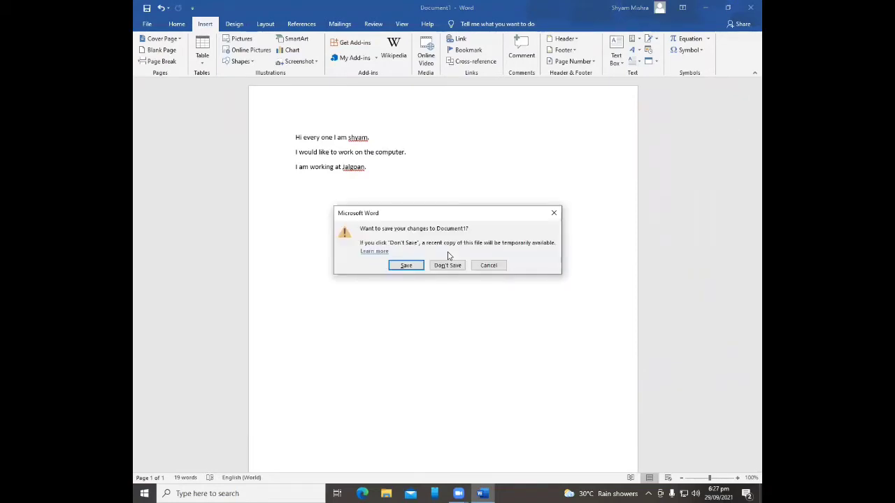
left_click(448, 256)
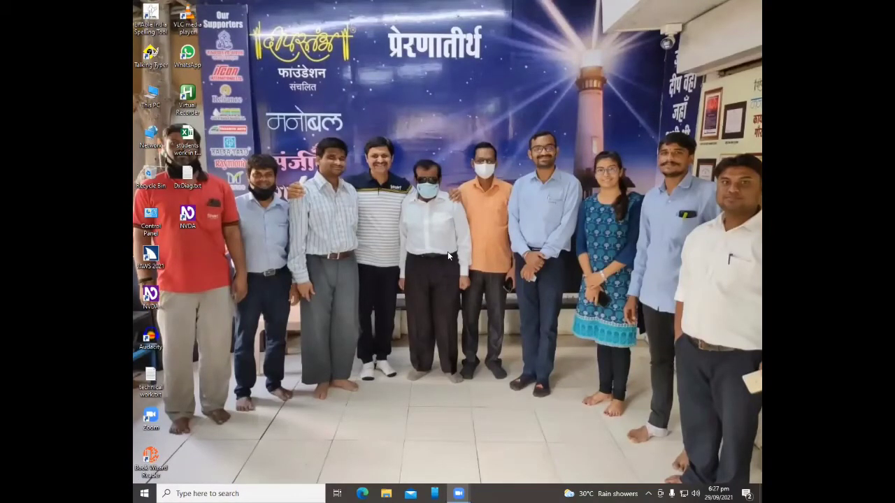
Step: Open the New Volume (D:) drive in a File Explorer window
key("XF86AudioRaiseVolume")
key("super+r")
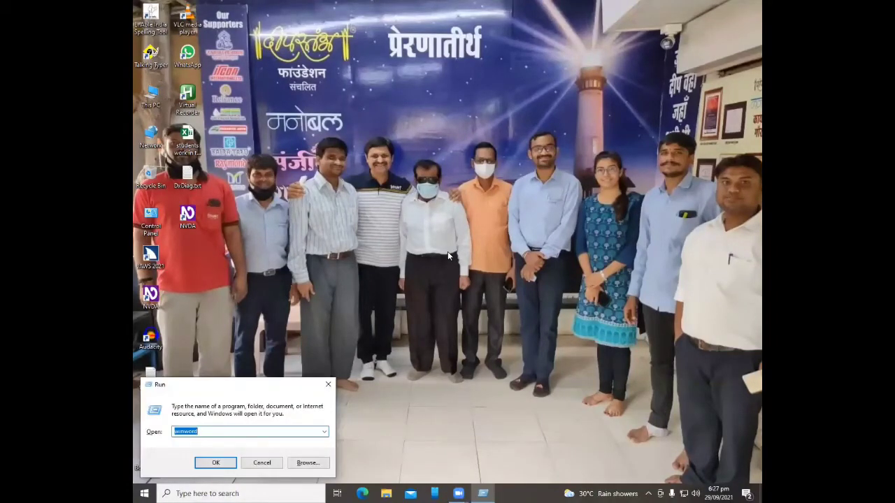
type("w")
key("Return")
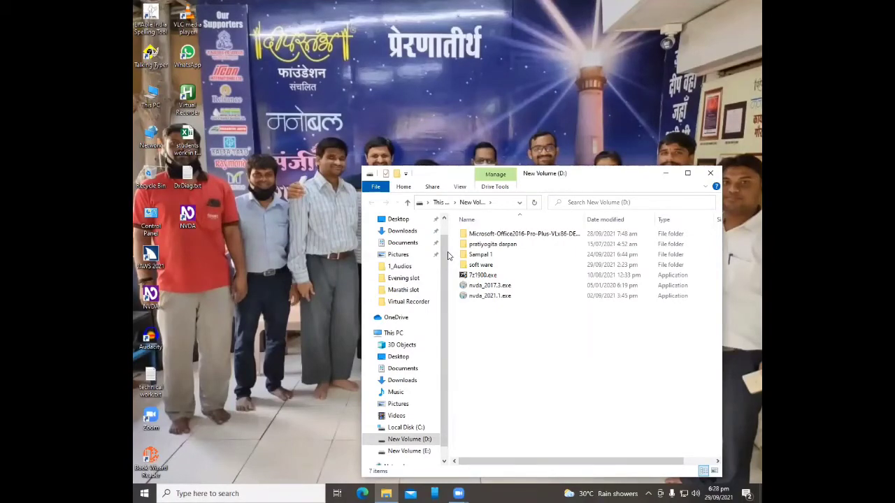
Step: Select the "pratiyogita darpan" folder on drive D: and open its properties
key("Down")
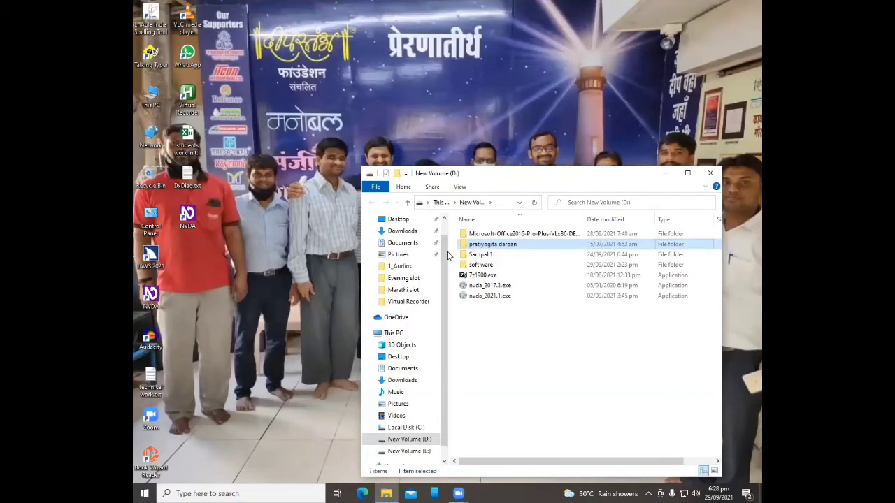
key("Right")
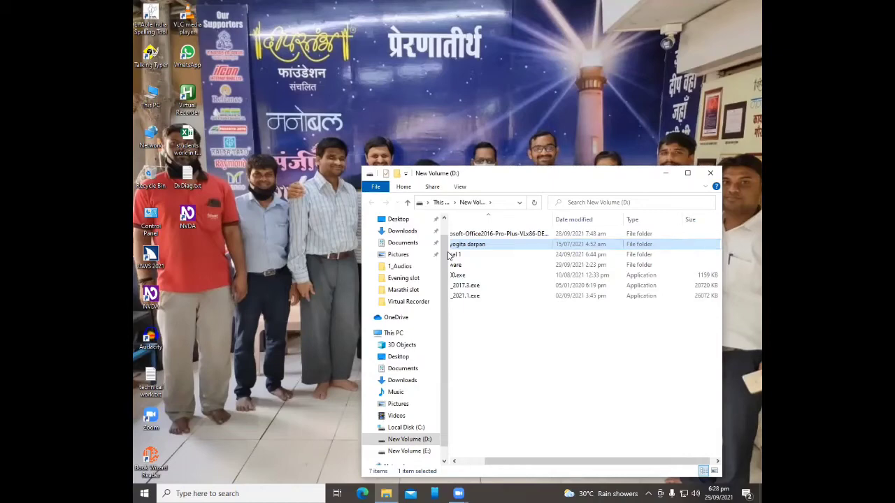
key("Left")
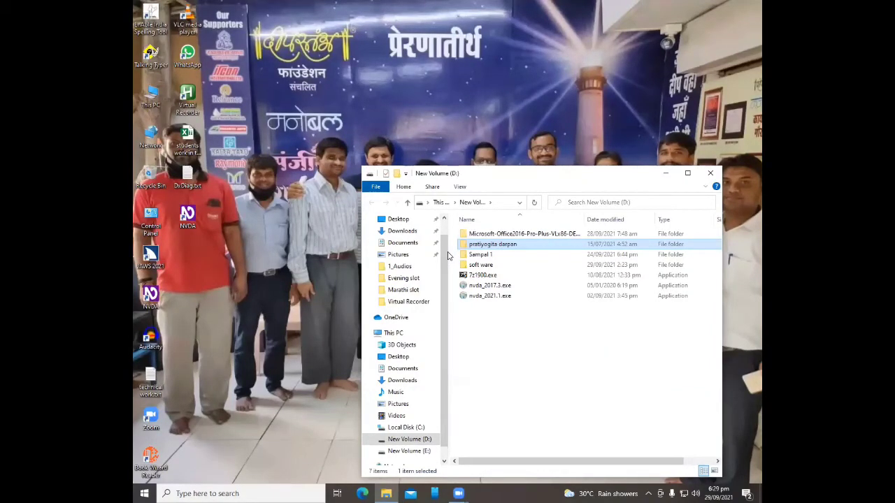
key("alt+Return")
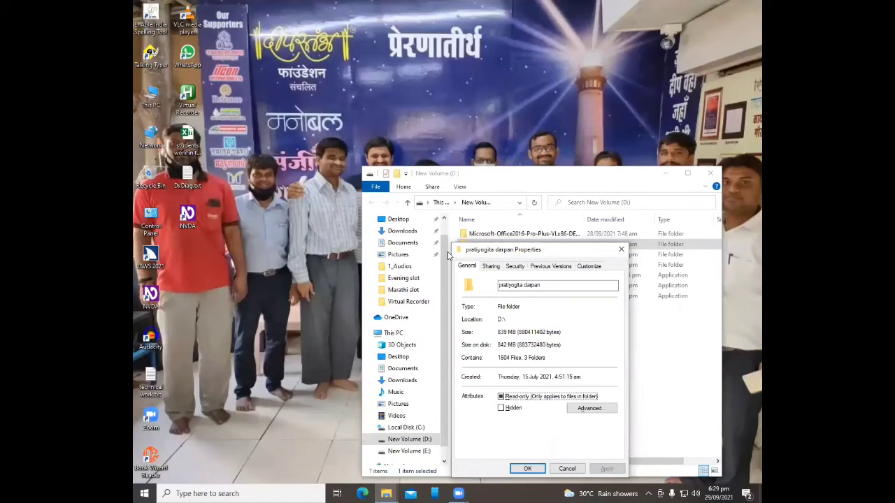
Step: Examine the Read-only, Hidden and Advanced attribute options in the folder's general properties
key("Tab")
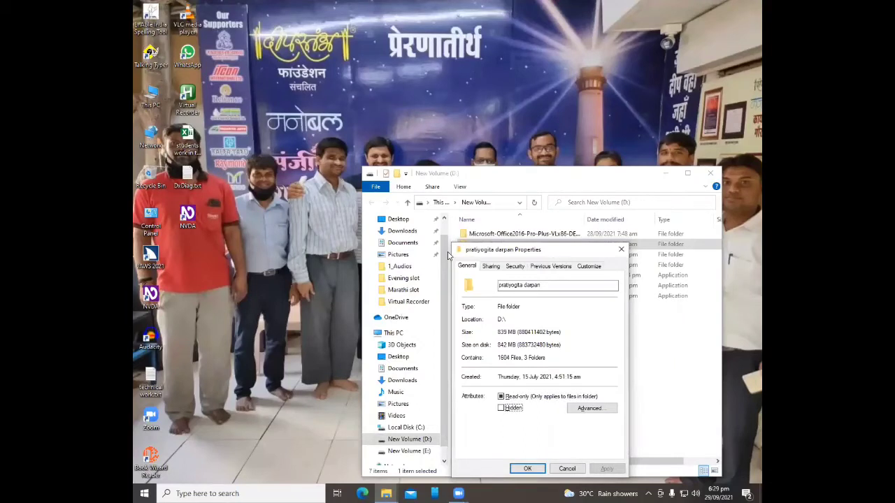
key("Tab")
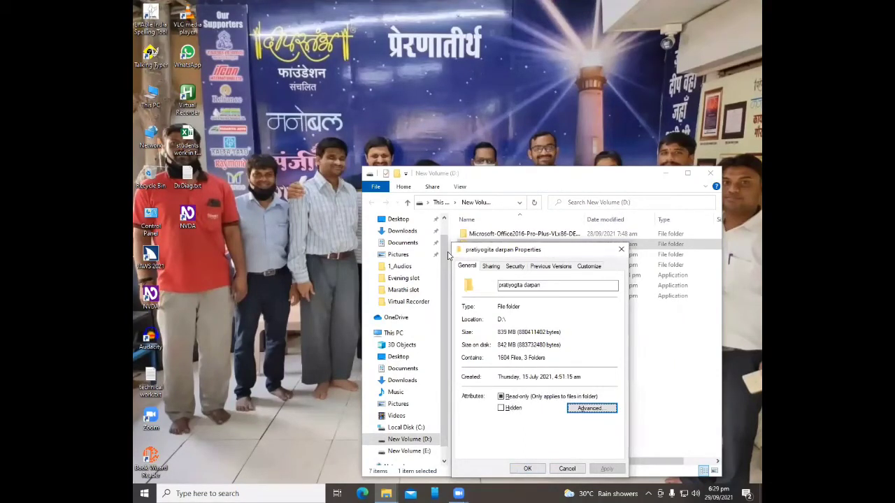
key("shift+Tab")
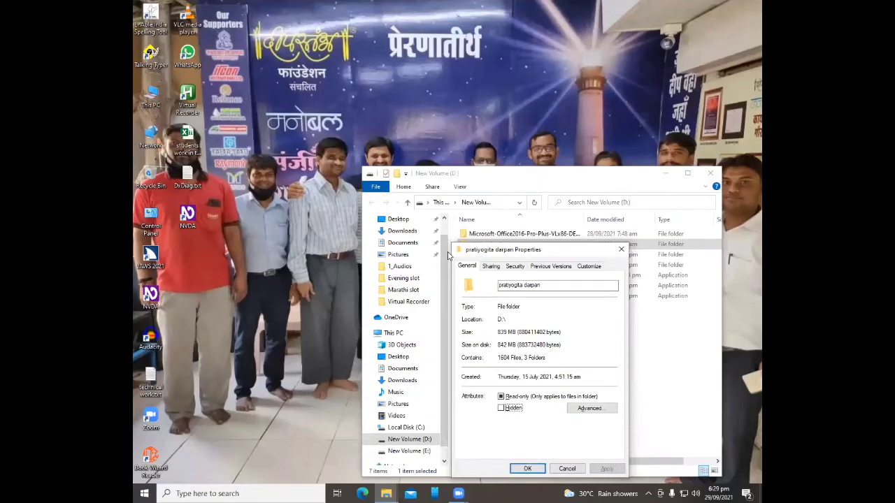
key("shift+Tab")
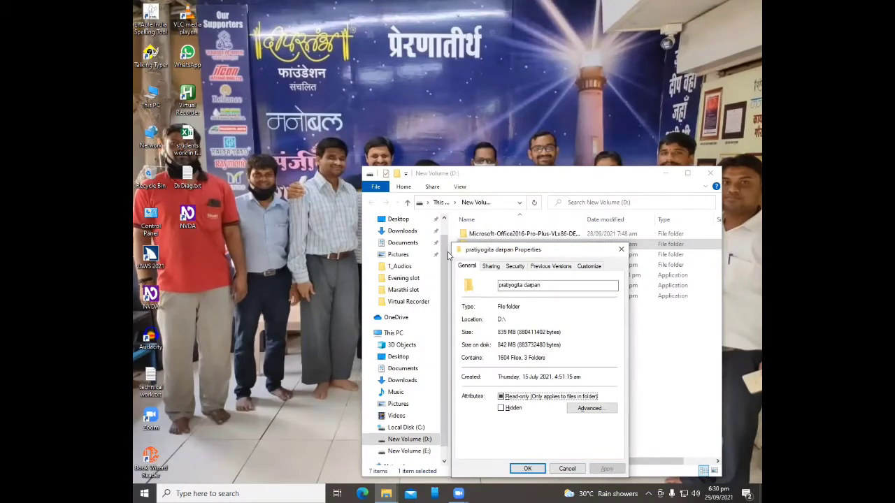
key("Tab")
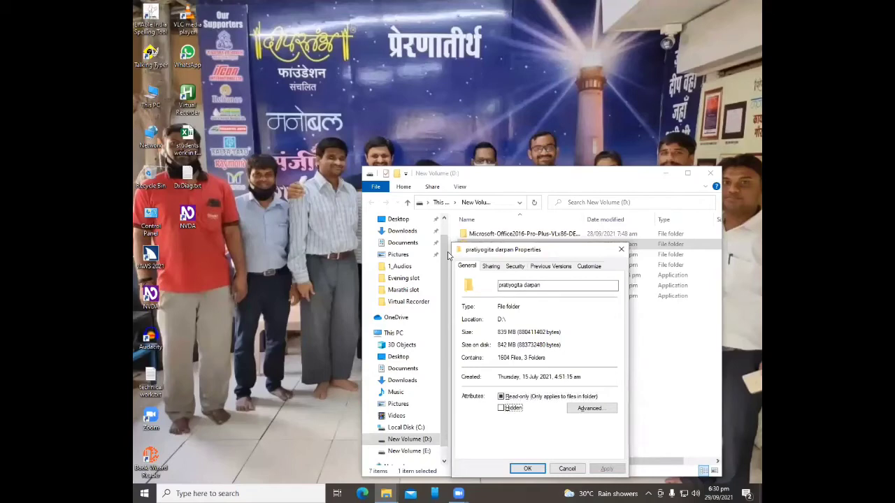
key("Tab")
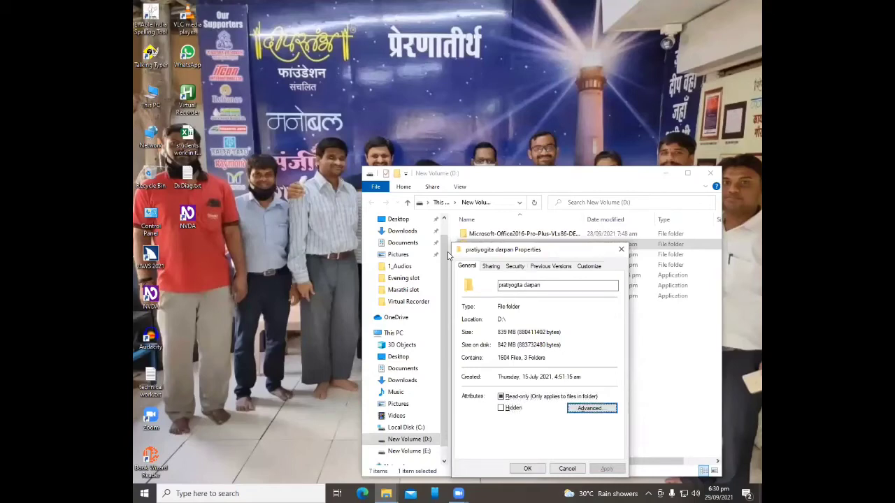
key("shift+Tab")
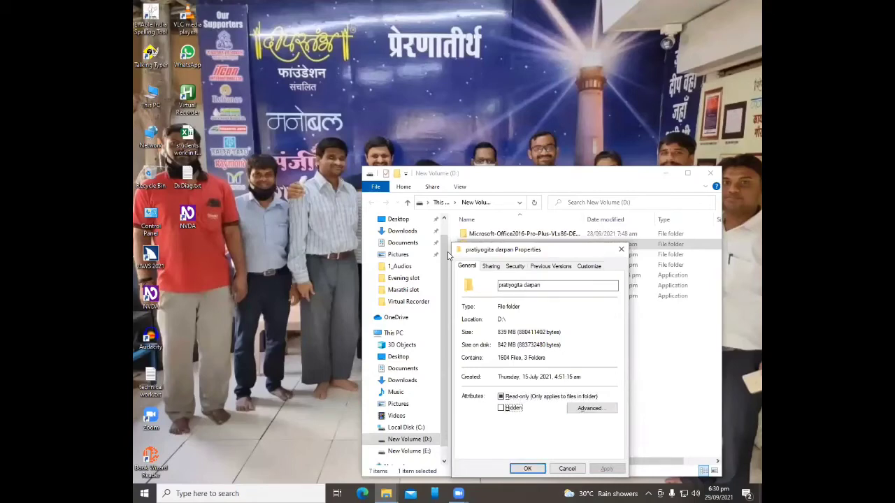
key("shift+Tab")
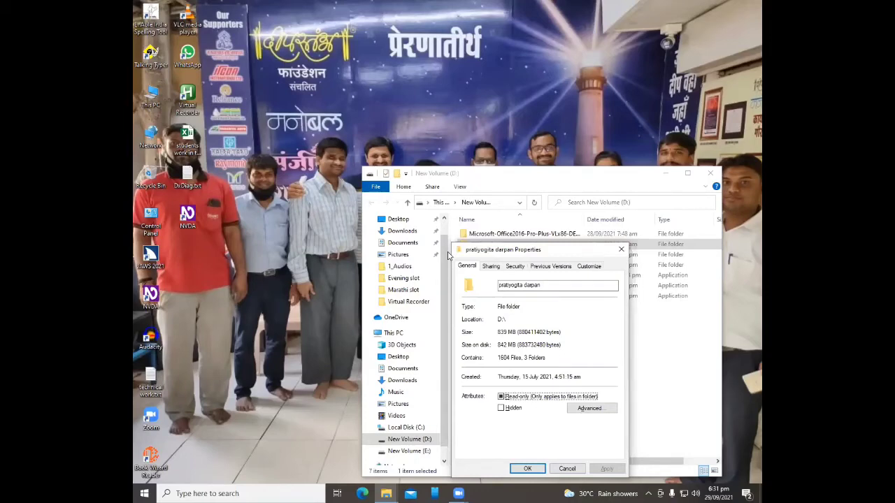
key("alt+Tab")
key("Tab")
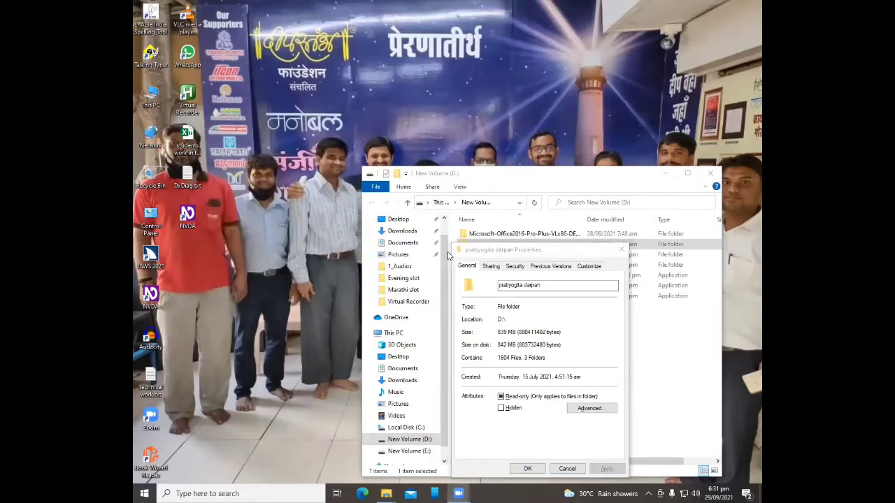
key("alt+Tab")
key("Tab")
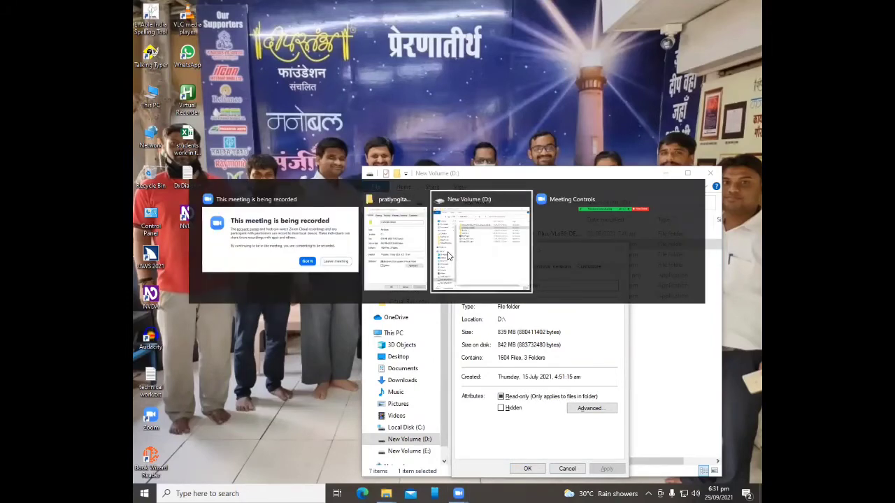
key("Tab")
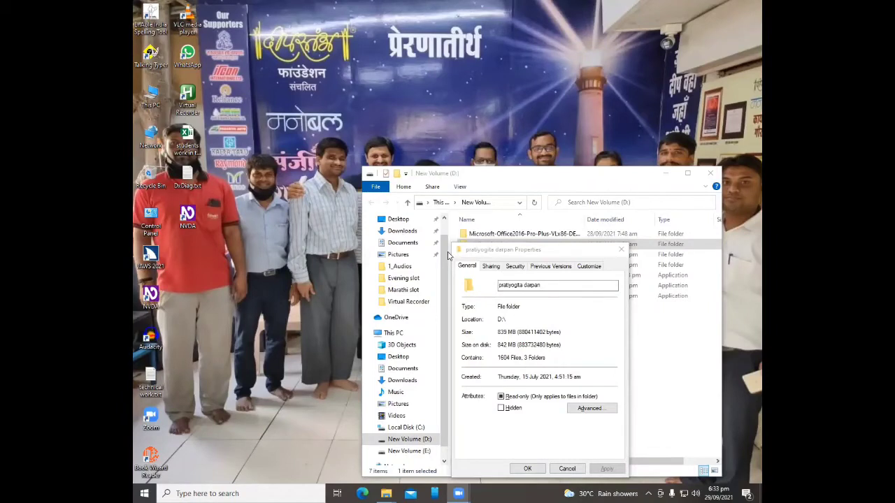
Step: Return to the "pratiyogita darpan" properties and review every general control, from the attributes and dialog buttons to the folder name
key("alt+Tab")
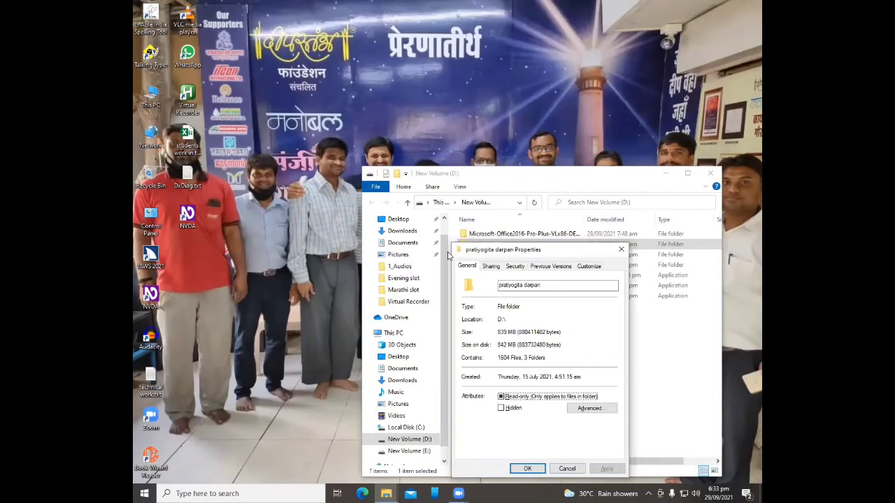
key("Tab")
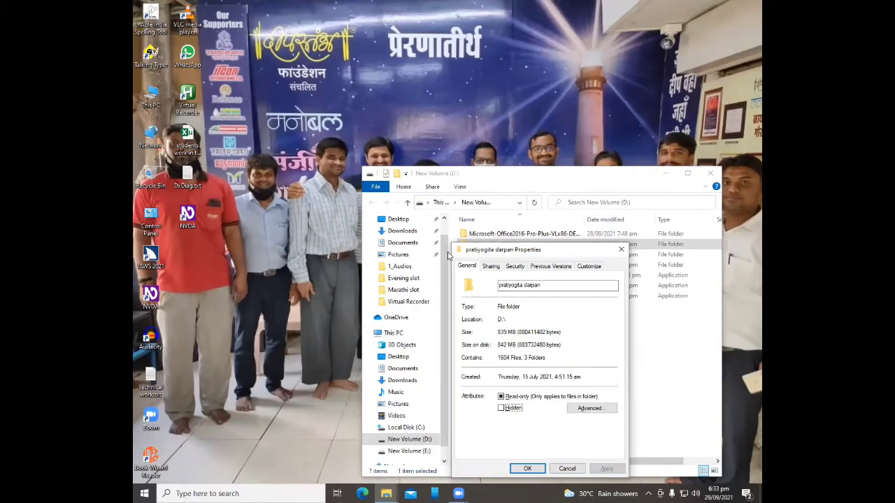
key("Tab")
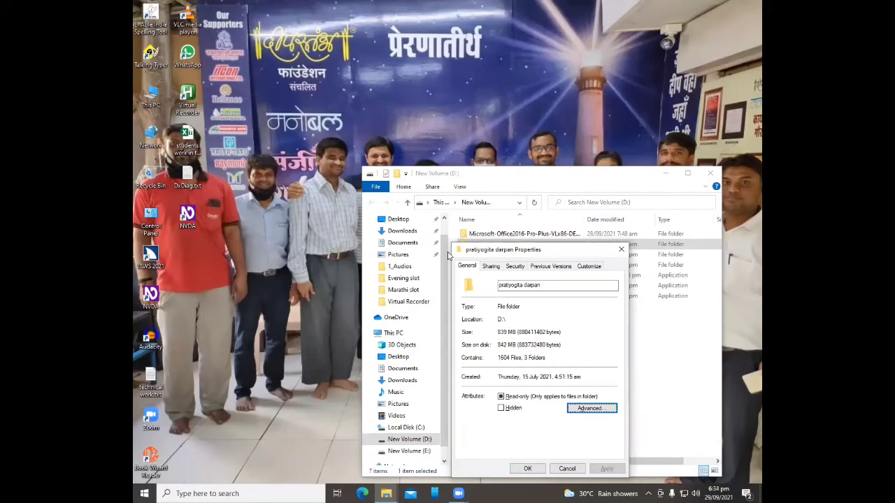
key("Tab")
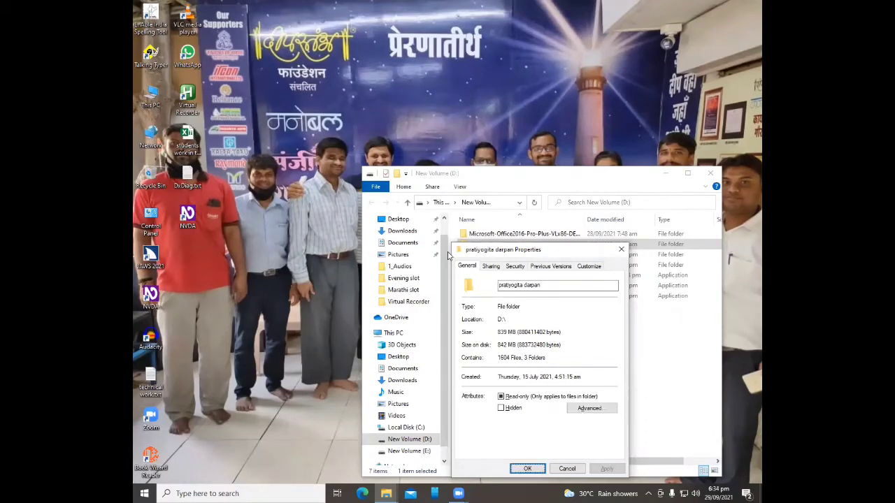
key("Tab")
key("Tab")
key("Tab")
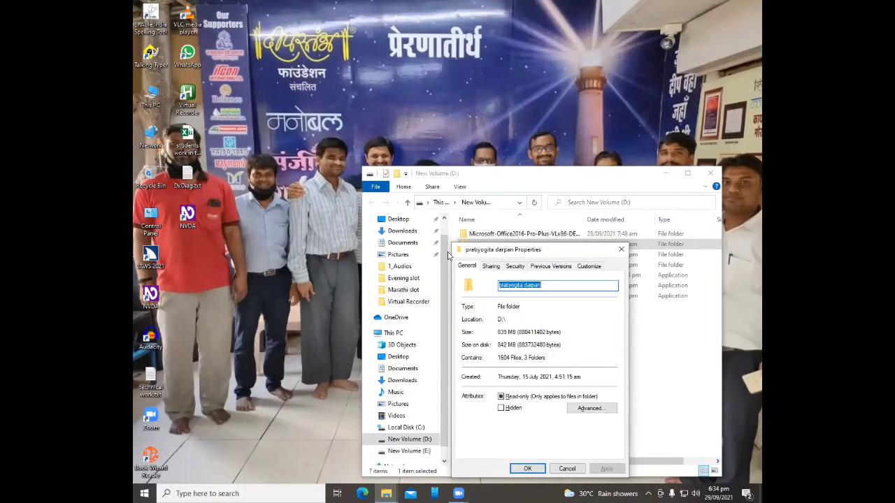
key("Tab")
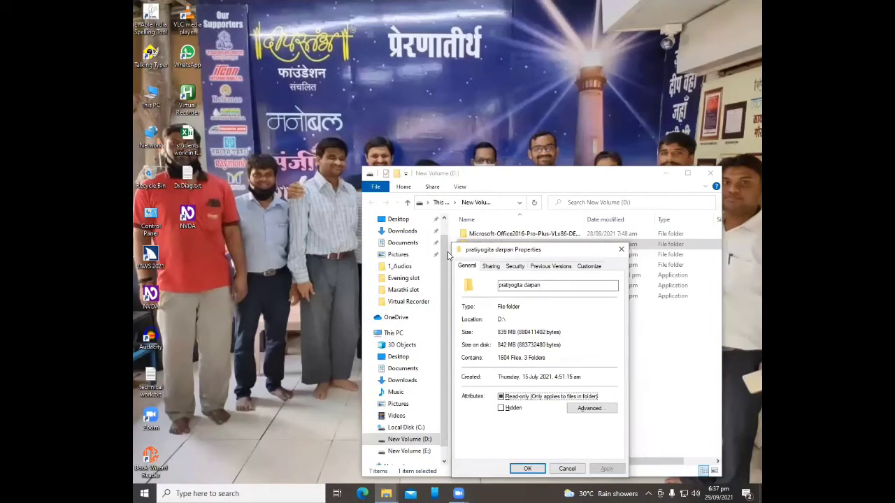
key("Tab")
key("alt+Tab")
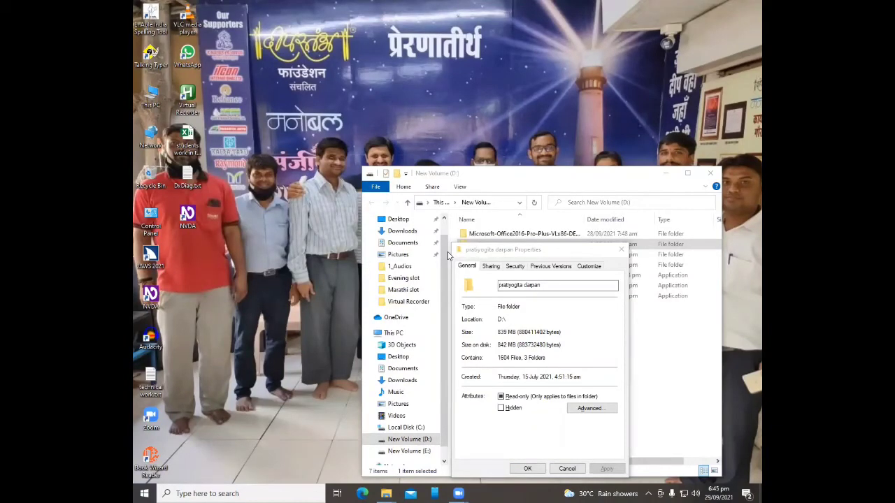
key("alt+Tab")
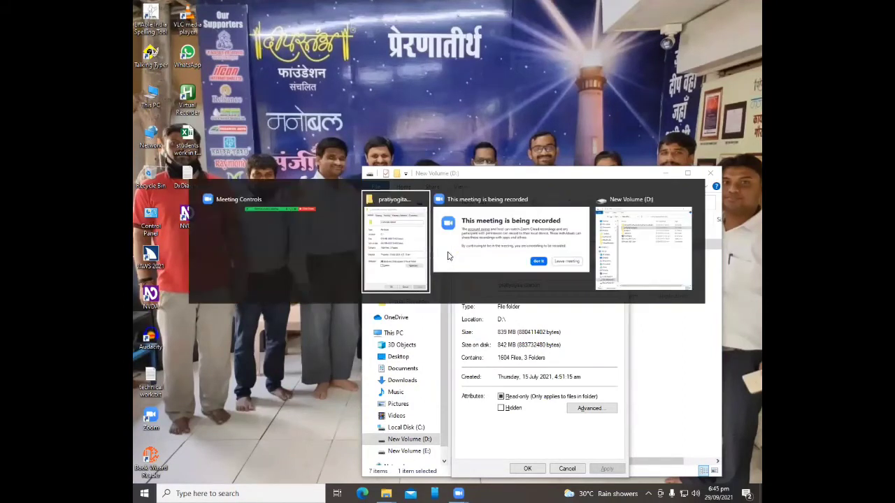
key("Tab")
key("Tab")
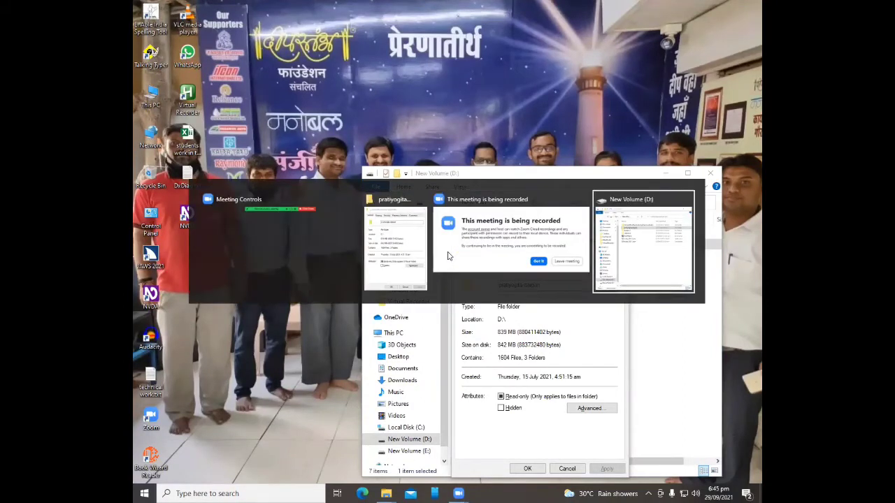
key("Tab")
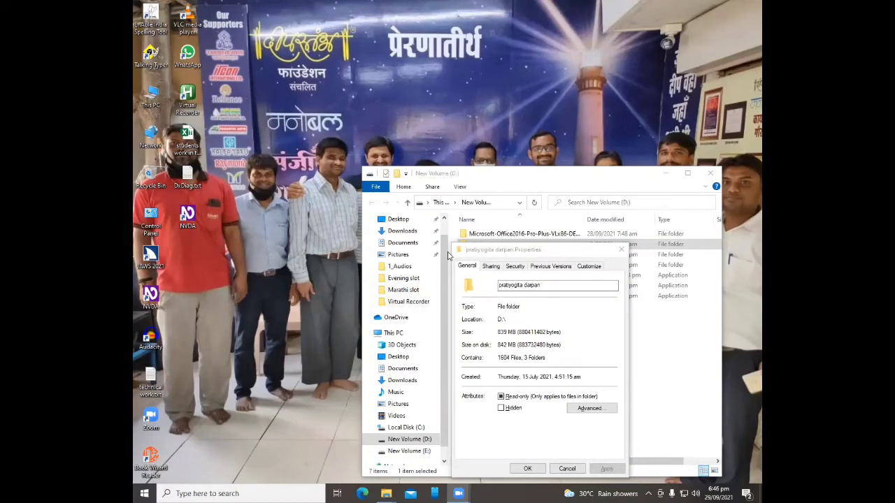
Step: Close the "pratiyogita darpan" folder's properties without applying any changes and switch to the Zoom meeting
key("alt+Tab")
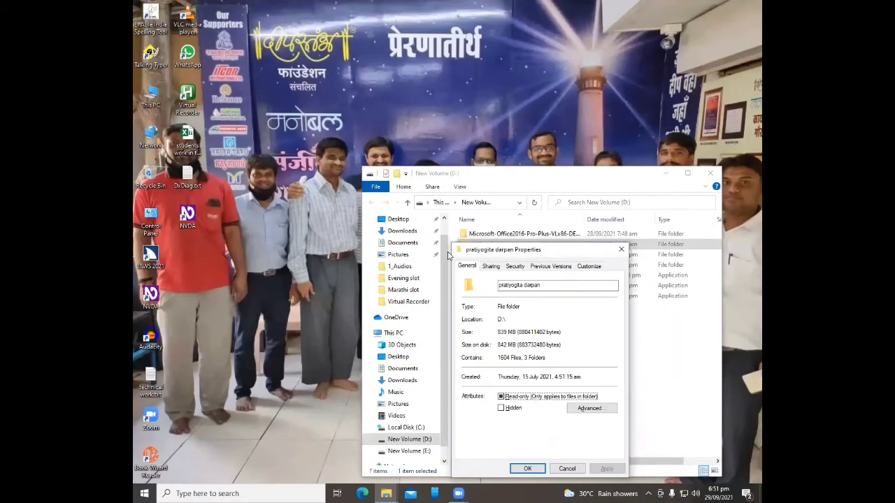
key("Escape")
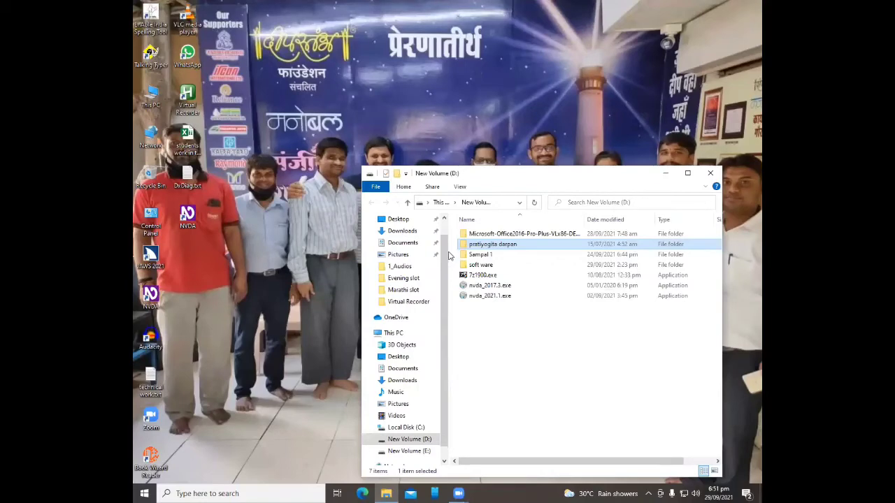
key("alt+Tab")
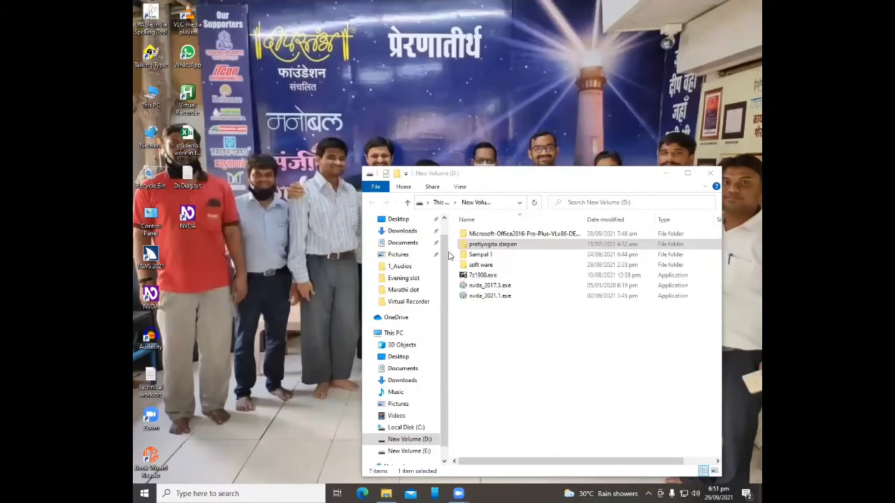